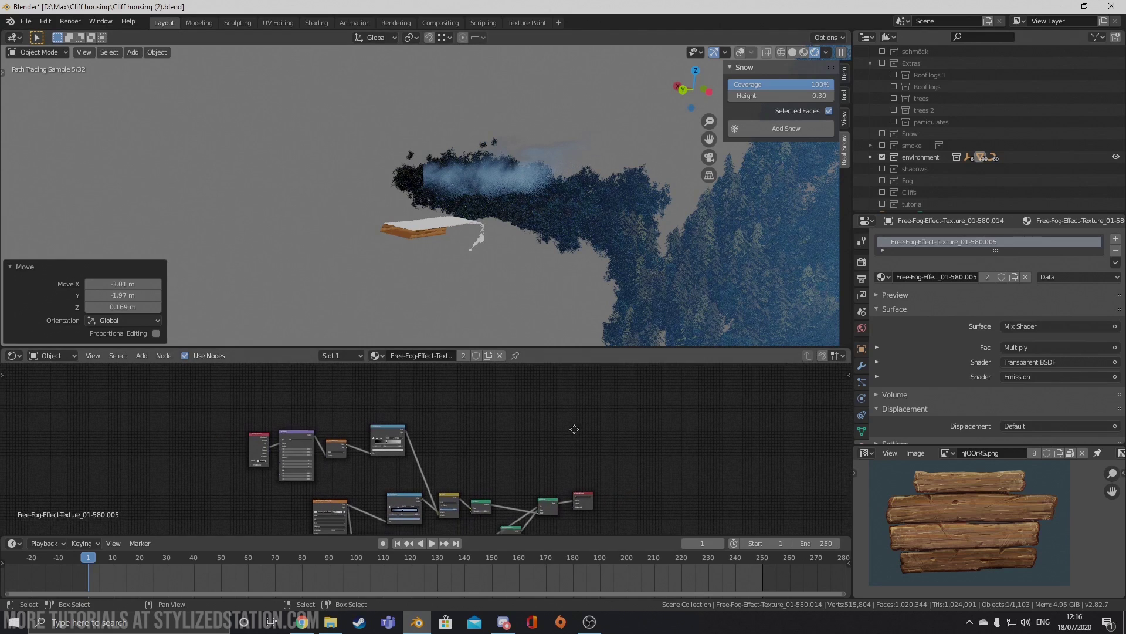
Preview the fog material's ColorRamp and Multiply nodes through the viewer to examine how the fog mask is built
{"action": "left_click", "coordinate": [275, 445], "text": "ctrl+shift"}
{"action": "middle_click_drag", "start_coordinate": [538, 453], "coordinate": [358, 392]}
{"action": "left_click", "coordinate": [410, 410], "text": "ctrl+shift"}
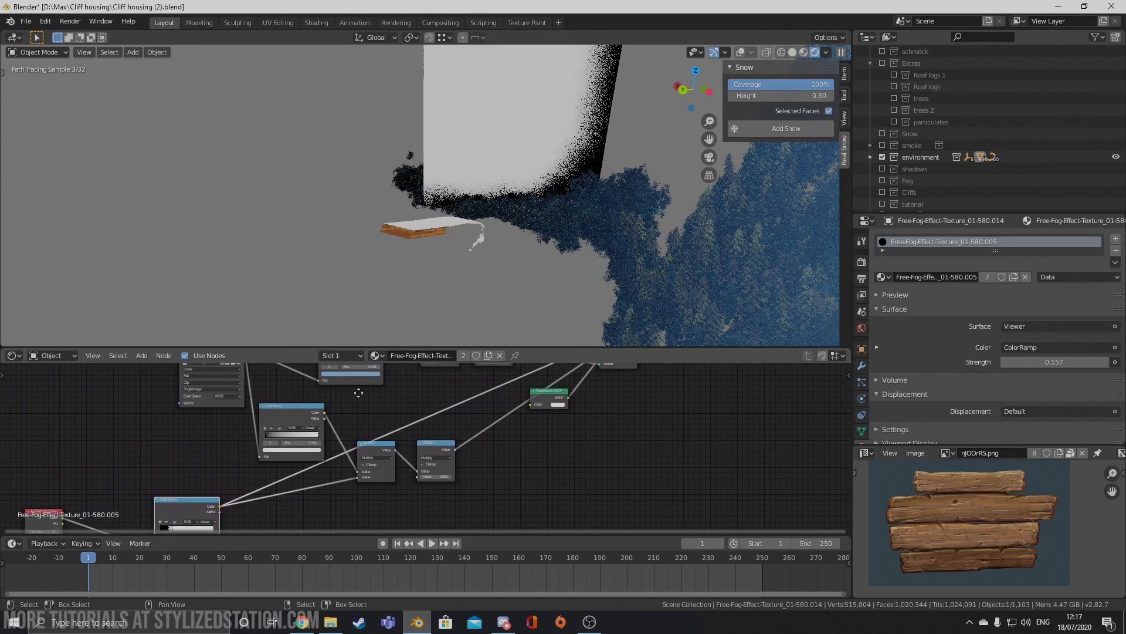
{"action": "middle_click_drag", "start_coordinate": [436, 377], "coordinate": [496, 416]}
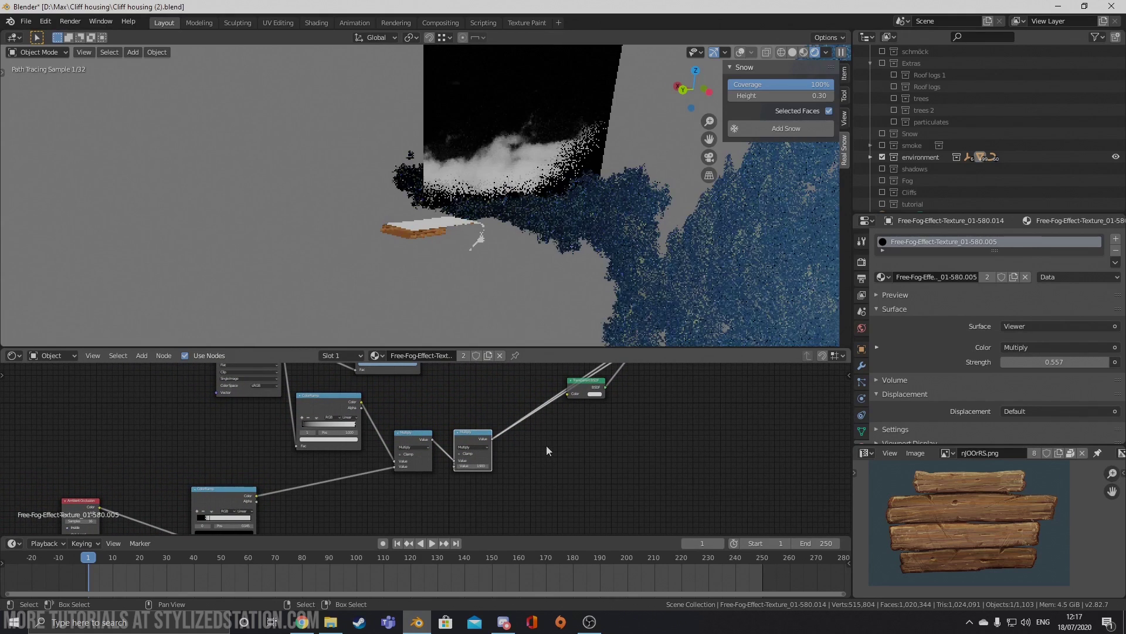
{"action": "middle_click_drag", "start_coordinate": [547, 445], "coordinate": [385, 495]}
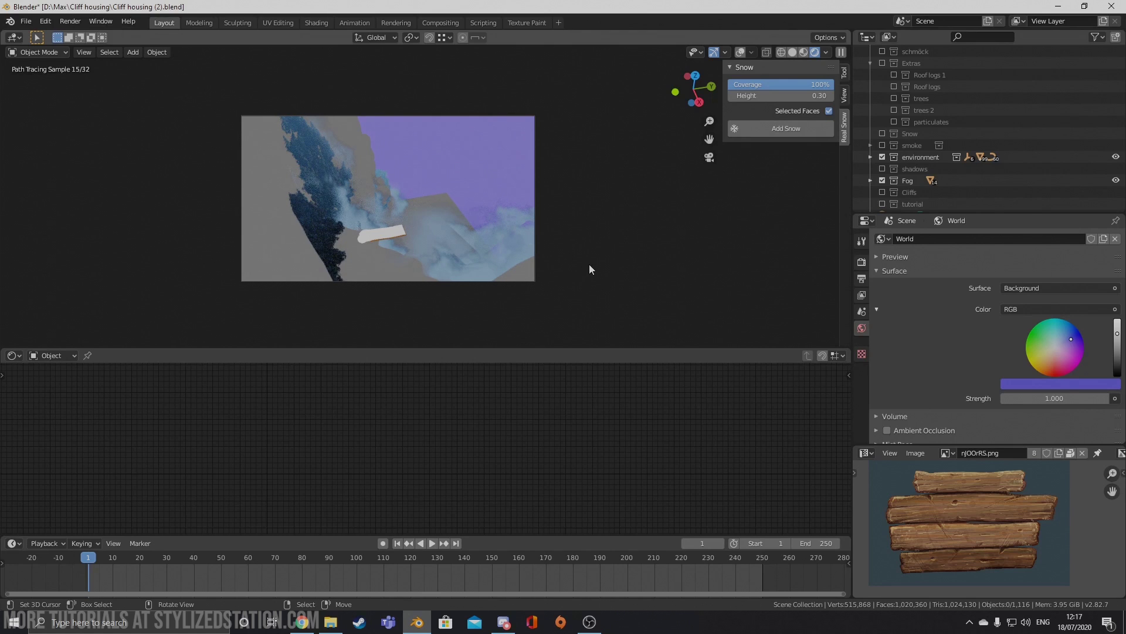
Switch the viewport to solid shading and examine the placement of the fog planes from outside the camera view
{"action": "key", "text": "z"}
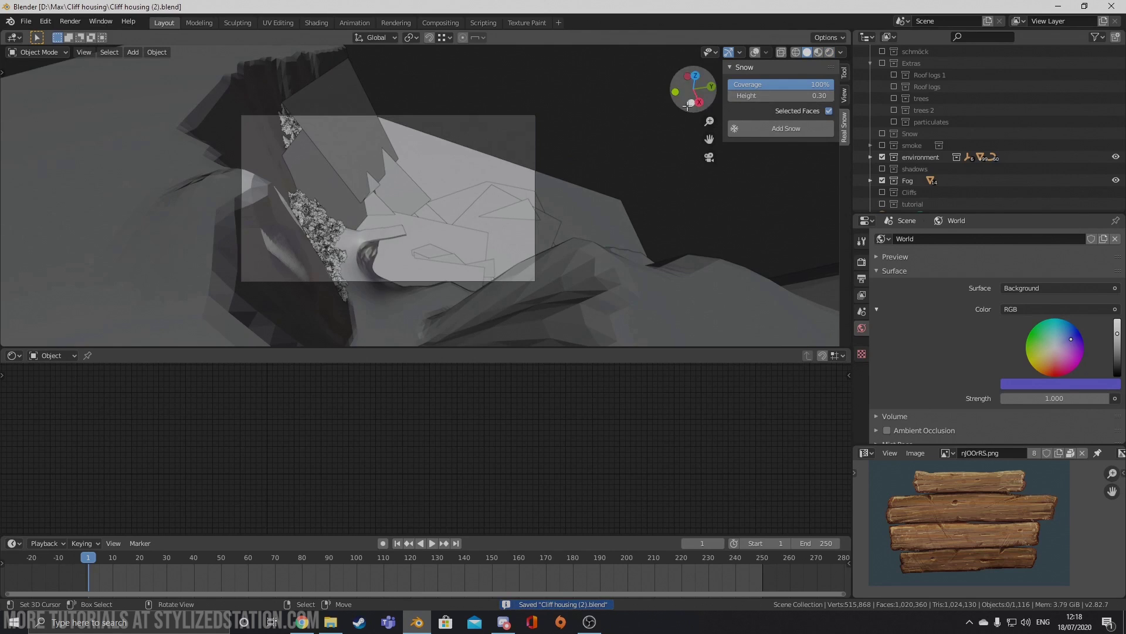
{"action": "left_click_drag", "start_coordinate": [687, 106], "coordinate": [681, 162]}
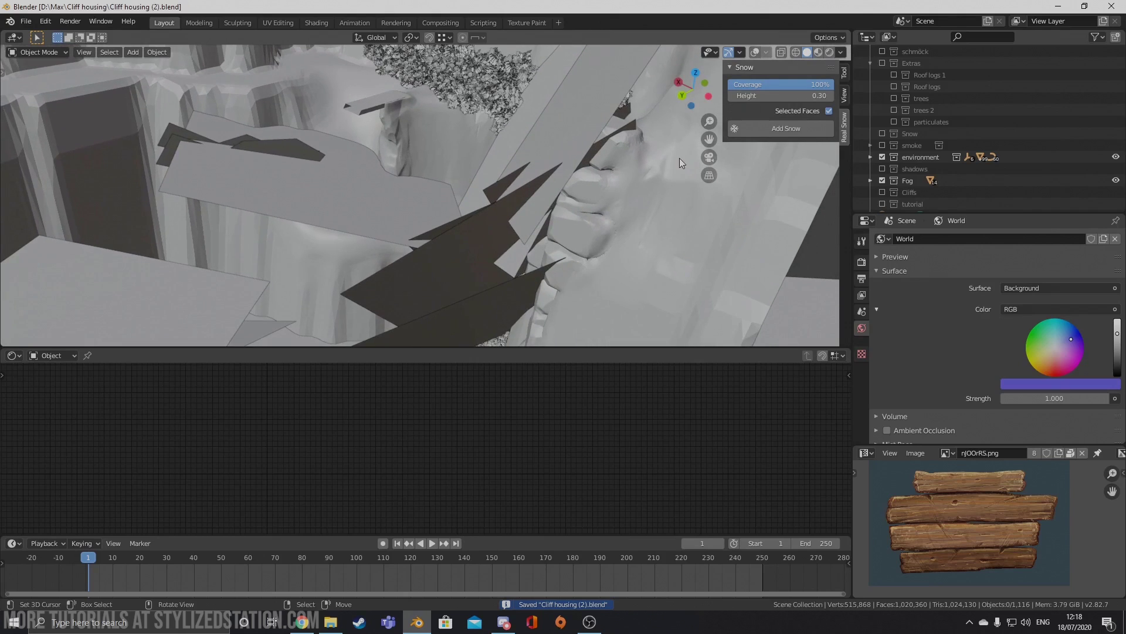
{"action": "key", "text": "z"}
{"action": "mouse_move", "coordinate": [635, 185]}
{"action": "middle_mouse_down"}
{"action": "mouse_move", "coordinate": [467, 227]}
{"action": "mouse_move", "coordinate": [528, 209]}
{"action": "mouse_move", "coordinate": [575, 223]}
{"action": "middle_mouse_up"}
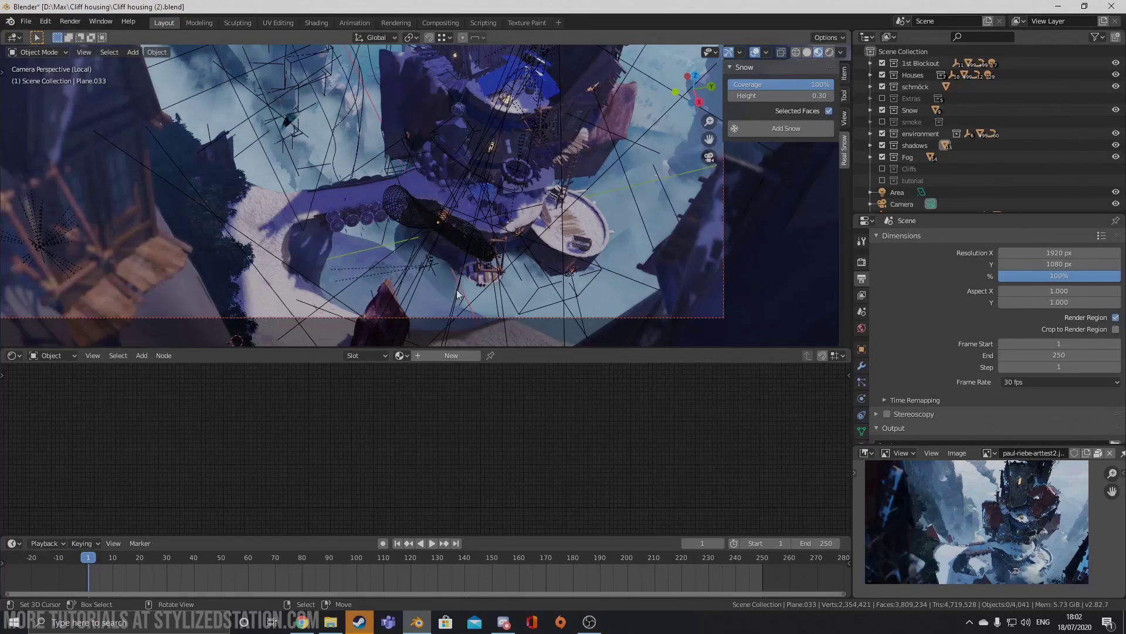
Examine the shadow-casting planes around the cliff and houses from outside the camera view
{"action": "middle_click_drag", "start_coordinate": [458, 295], "coordinate": [548, 219], "text": "shift"}
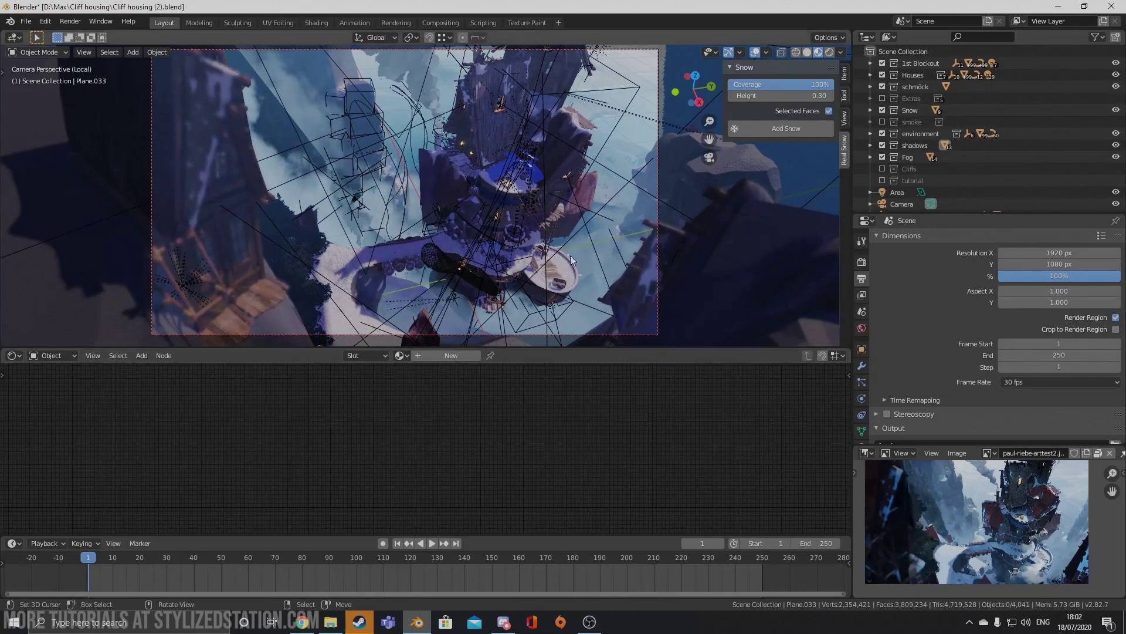
{"action": "middle_click_drag", "start_coordinate": [570, 255], "coordinate": [474, 234]}
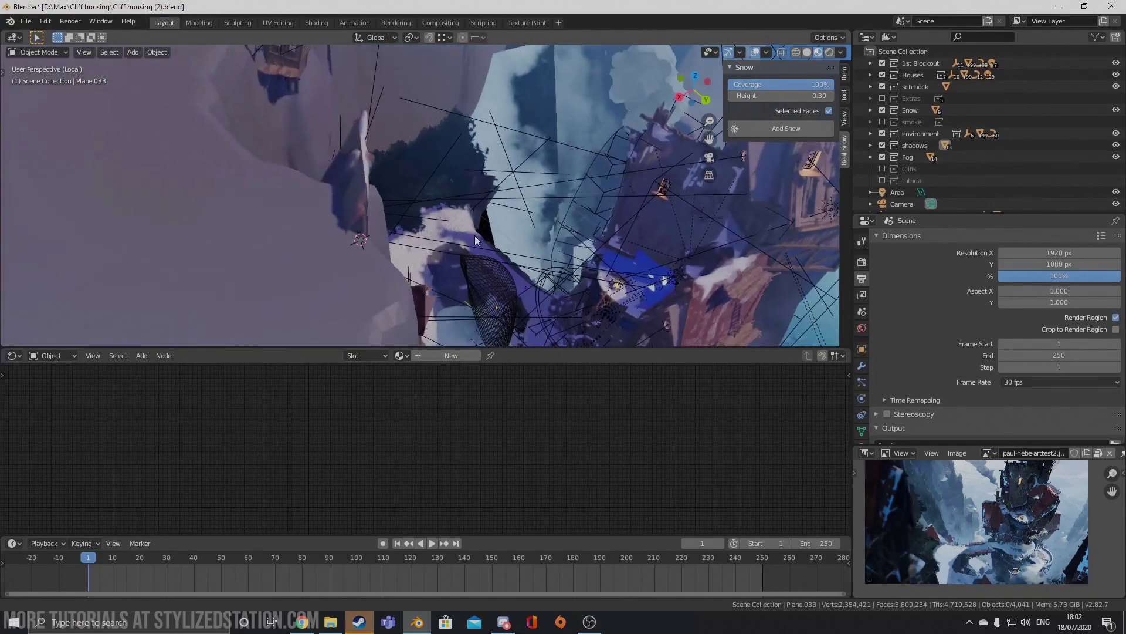
{"action": "scroll", "coordinate": [585, 220], "scroll_direction": "up", "scroll_amount": 4}
{"action": "left_click", "coordinate": [887, 145]}
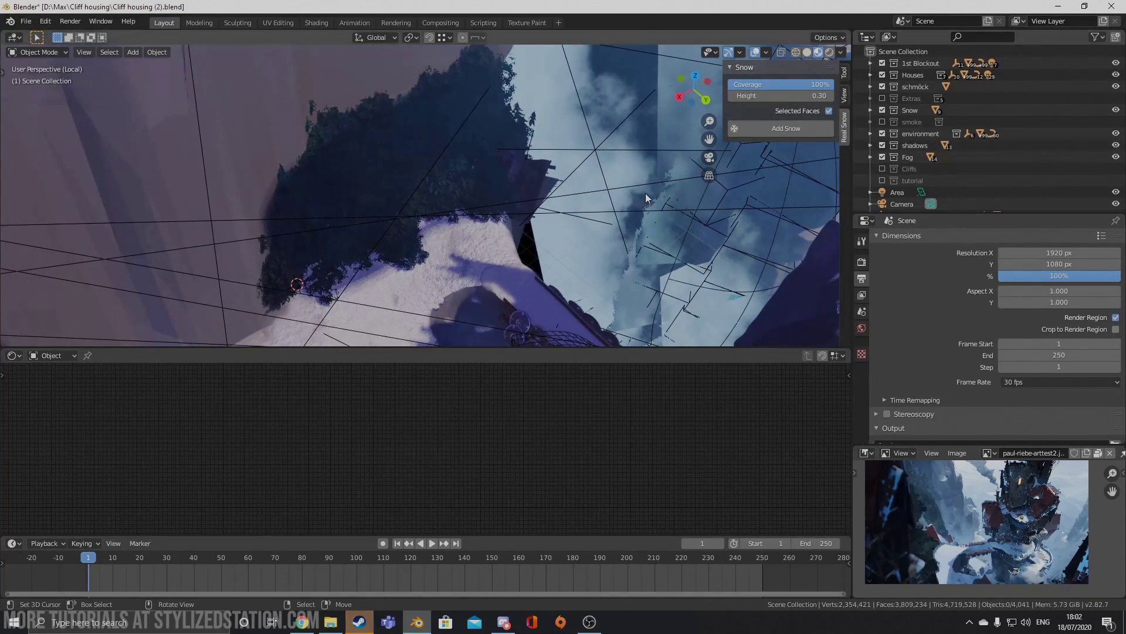
{"action": "scroll", "coordinate": [645, 192], "scroll_direction": "up", "scroll_amount": 5}
{"action": "middle_click_drag", "start_coordinate": [512, 199], "coordinate": [357, 272]}
{"action": "left_click", "coordinate": [519, 164]}
{"action": "scroll", "coordinate": [516, 177], "scroll_direction": "up", "scroll_amount": 2}
{"action": "left_click", "coordinate": [772, 166]}
{"action": "left_click", "coordinate": [359, 272]}
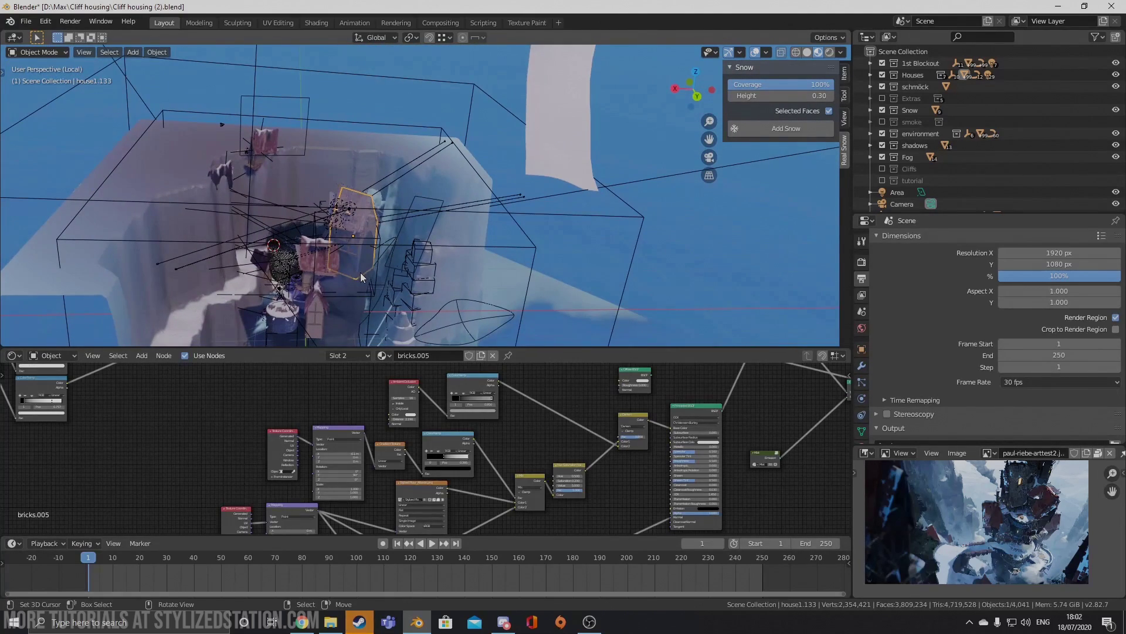
Select the curved shadow plane near the stacked blocks and check its position from the camera view
{"action": "scroll", "coordinate": [360, 272], "scroll_direction": "up", "scroll_amount": 3}
{"action": "middle_click_drag", "start_coordinate": [420, 320], "coordinate": [376, 151]}
{"action": "left_click", "coordinate": [411, 208]}
{"action": "left_click", "coordinate": [457, 268]}
{"action": "left_click", "coordinate": [381, 235]}
{"action": "left_click", "coordinate": [245, 180]}
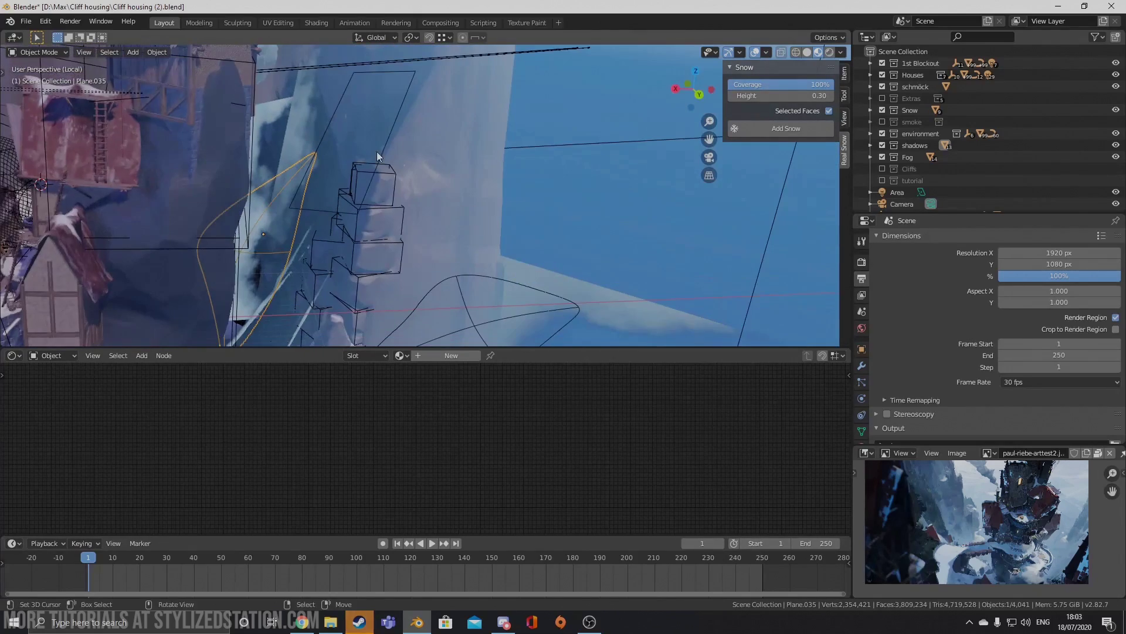
{"action": "left_click", "coordinate": [386, 150]}
{"action": "middle_click_drag", "start_coordinate": [391, 193], "coordinate": [378, 238]}
{"action": "key", "text": "KP_0"}
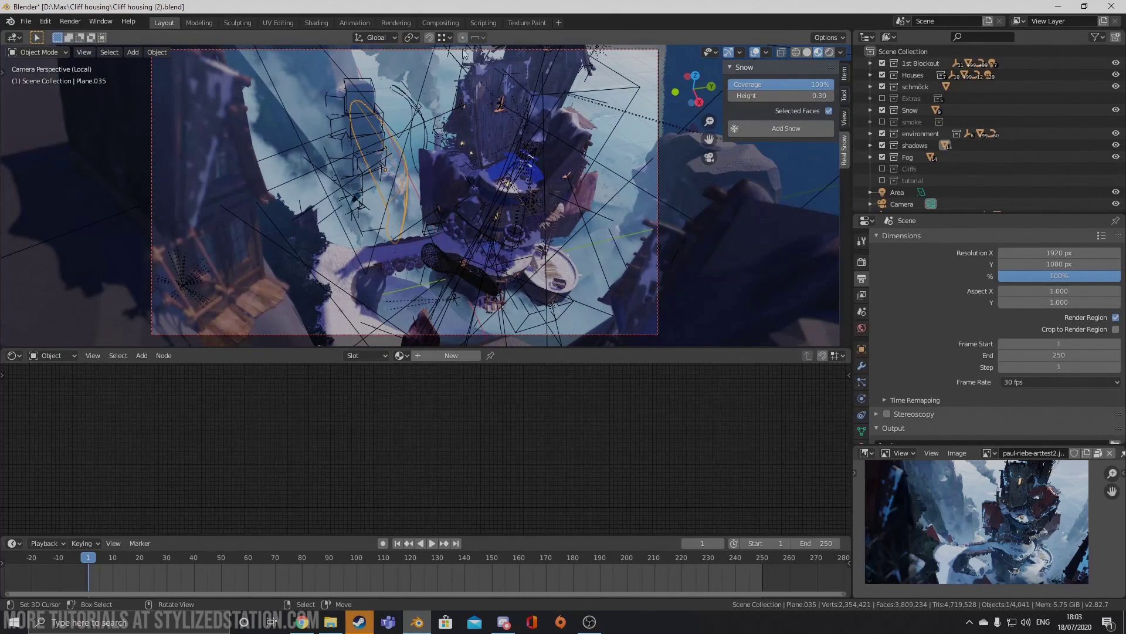
Enlarge the reference painting, compare it with the framed camera view, and check the viewport overlays
{"action": "middle_click_drag", "start_coordinate": [930, 519], "coordinate": [948, 512]}
{"action": "scroll", "coordinate": [947, 511], "scroll_direction": "up", "scroll_amount": 2}
{"action": "scroll", "coordinate": [422, 161], "scroll_direction": "down", "scroll_amount": 1}
{"action": "middle_click_drag", "start_coordinate": [422, 160], "coordinate": [460, 163], "text": "shift"}
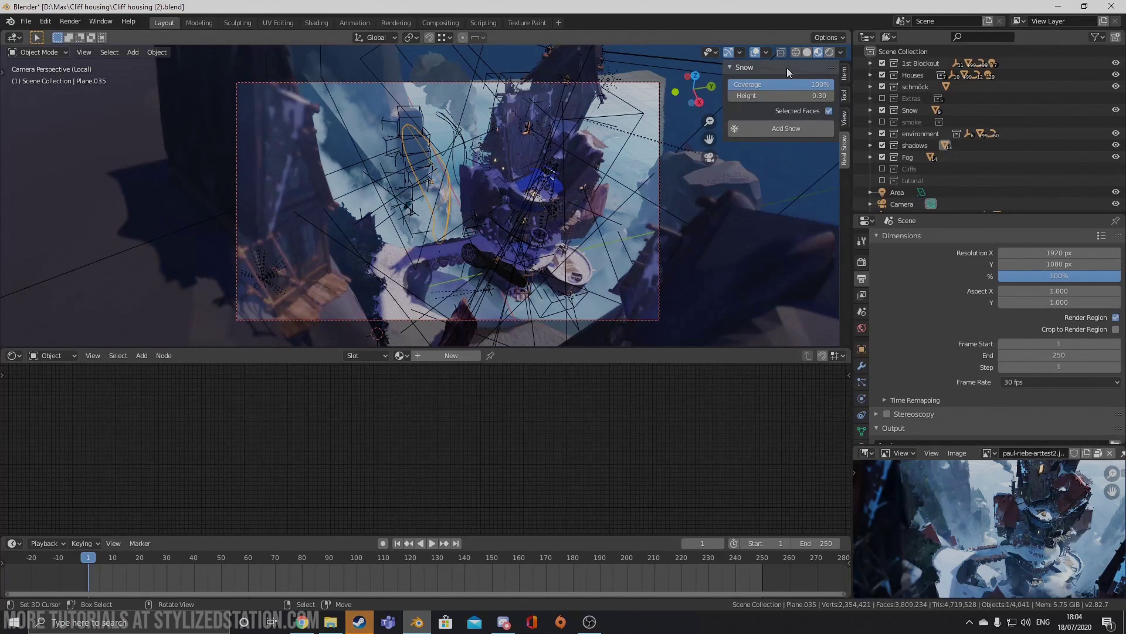
{"action": "left_click", "coordinate": [756, 52]}
{"action": "left_click", "coordinate": [755, 52]}
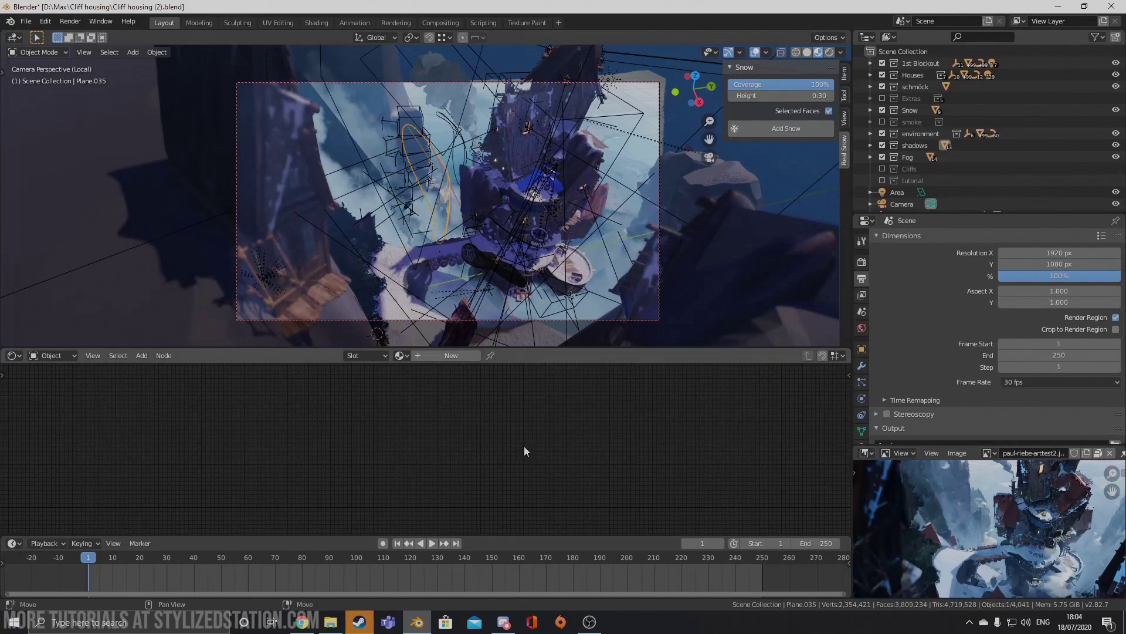